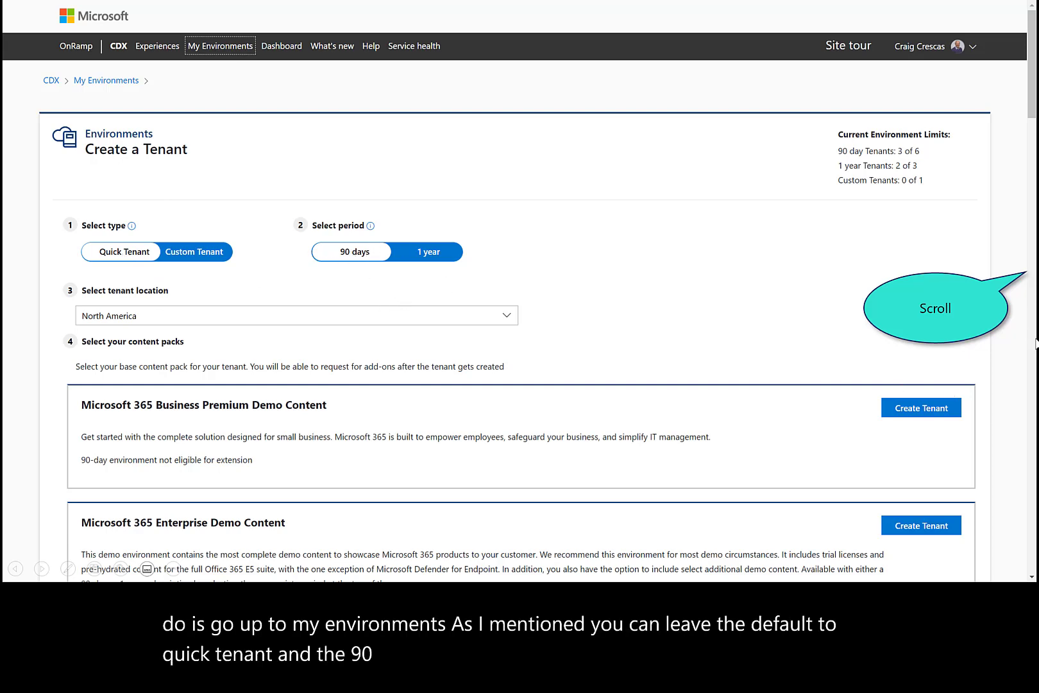
Scroll the CDX tenant options down to the Dynamics 365 content pack.
{"action": "scroll", "coordinate": [1034, 347], "scroll_direction": "down", "scroll_amount": 10}
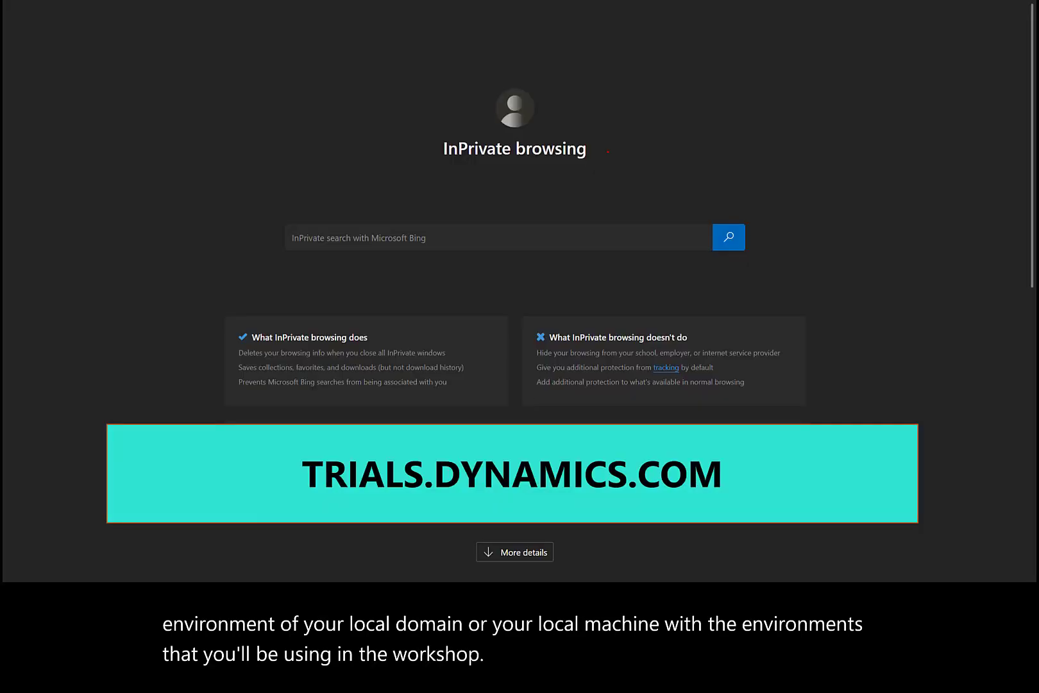
Circle the InPrivate browsing heading in red ink, then erase the circle.
{"action": "left_click_drag", "start_coordinate": [607, 151], "coordinate": [601, 186]}
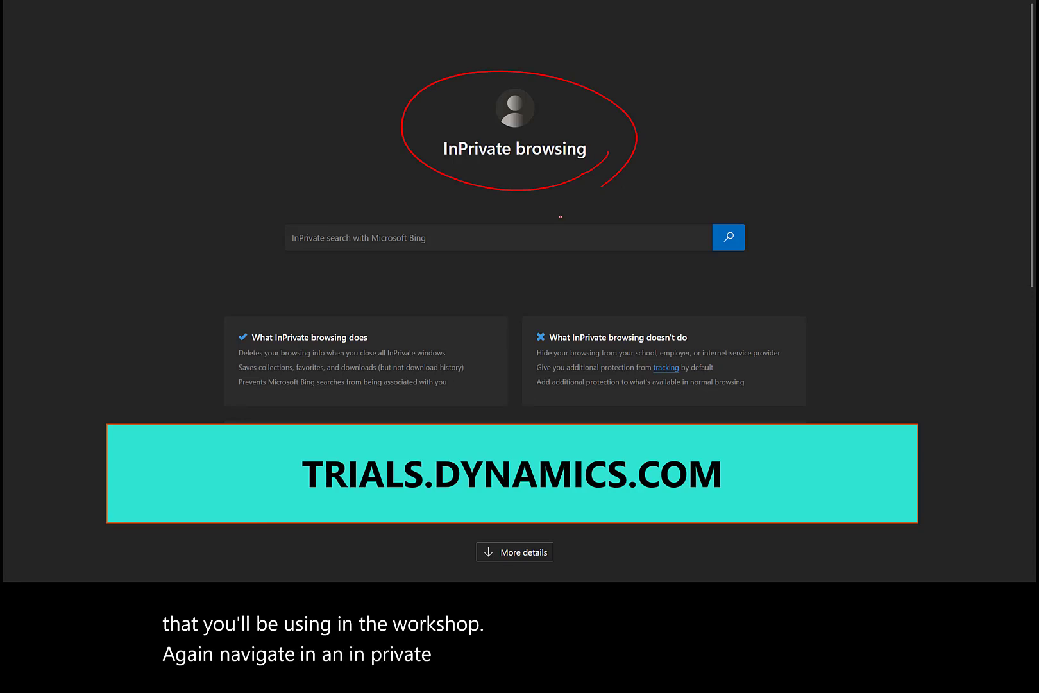
{"action": "key", "text": "ctrl+e"}
{"action": "left_click_drag", "start_coordinate": [646, 145], "coordinate": [304, 111]}
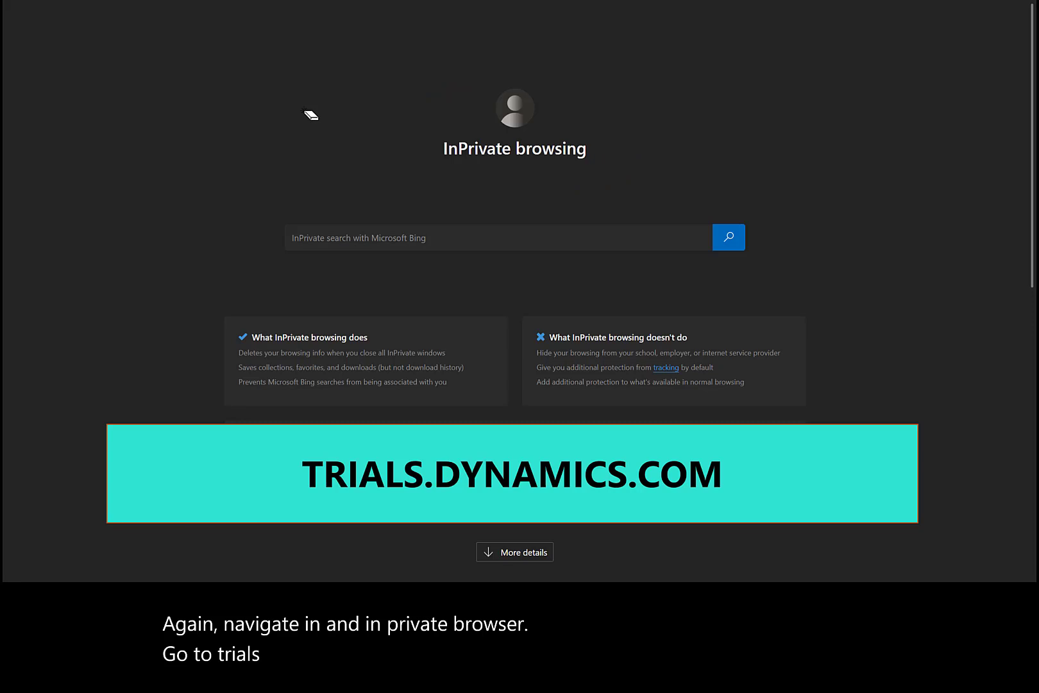
Move to the Marketing trial section and start the Dynamics 365 Marketing free trial.
{"action": "key", "text": "Right"}
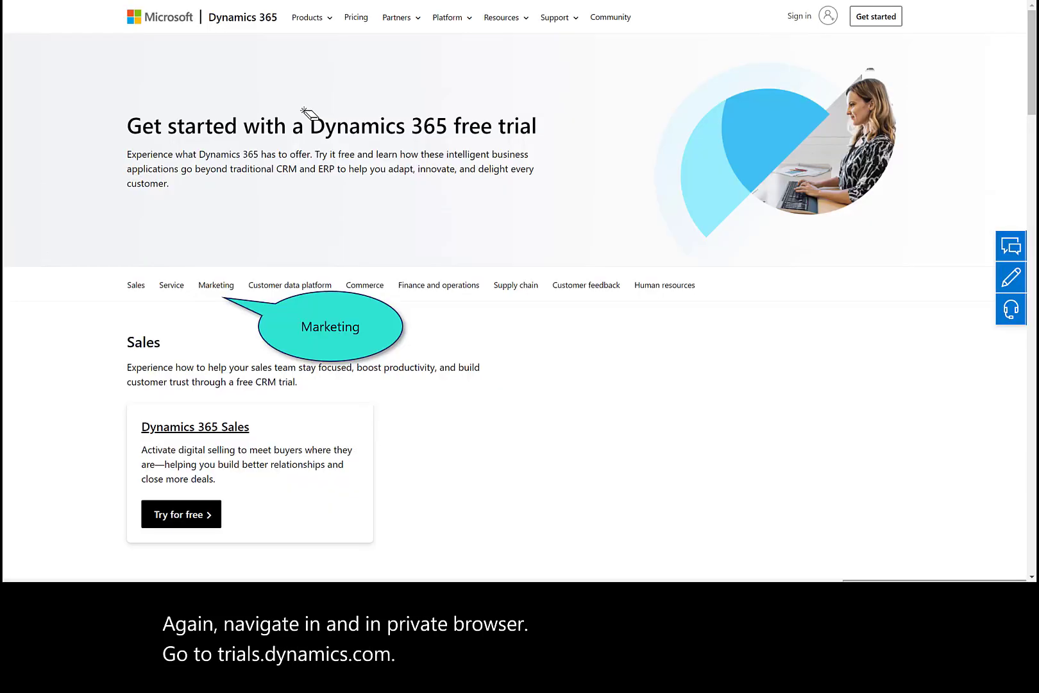
{"action": "key", "text": "ctrl+a"}
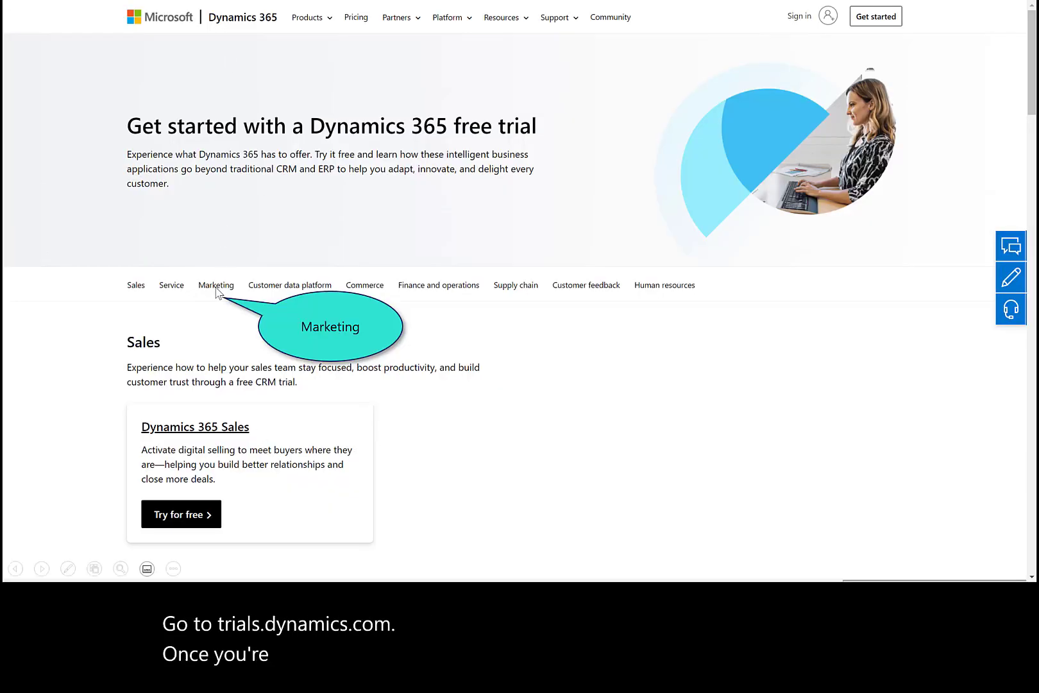
{"action": "key", "text": "Right"}
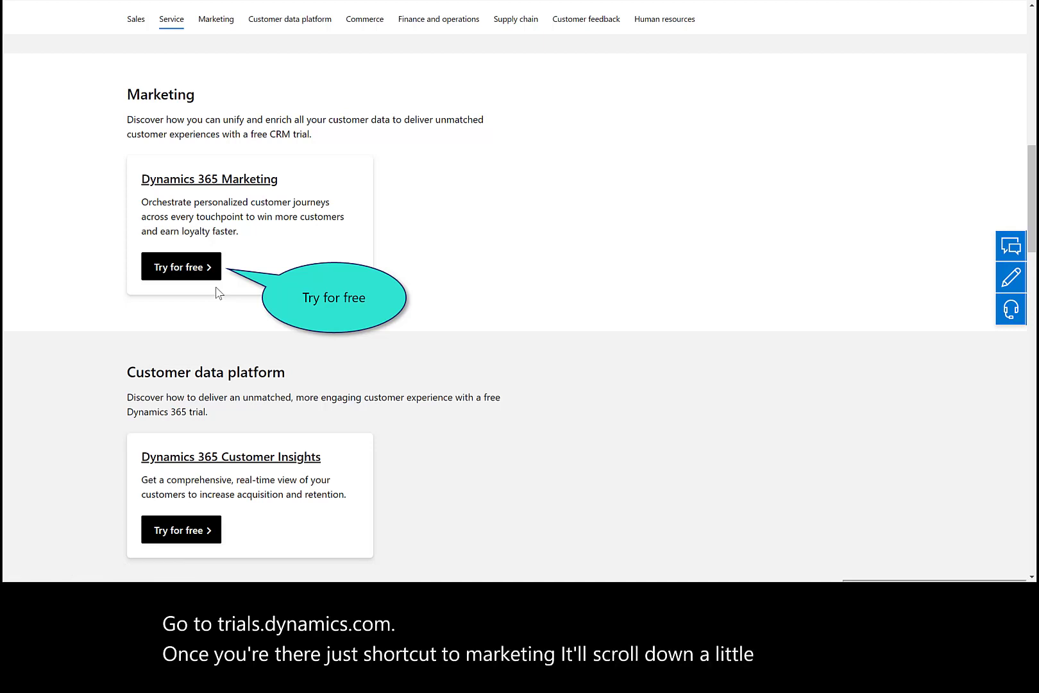
{"action": "left_click", "coordinate": [177, 261]}
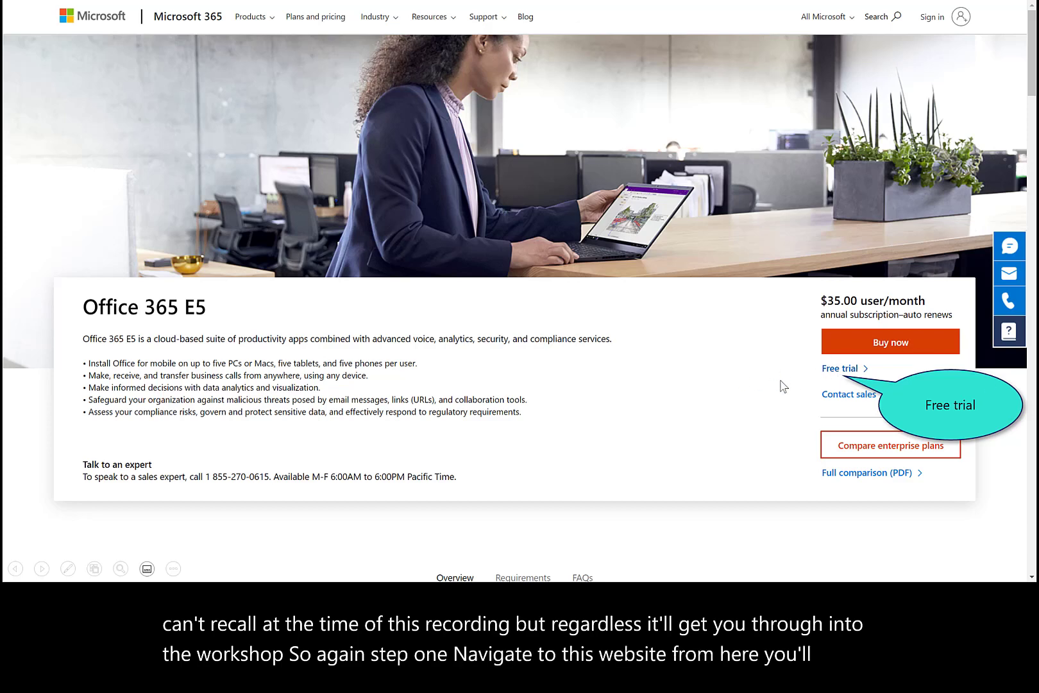
Start the Office 365 E5 free trial sign-up from its product page.
{"action": "left_click", "coordinate": [836, 372]}
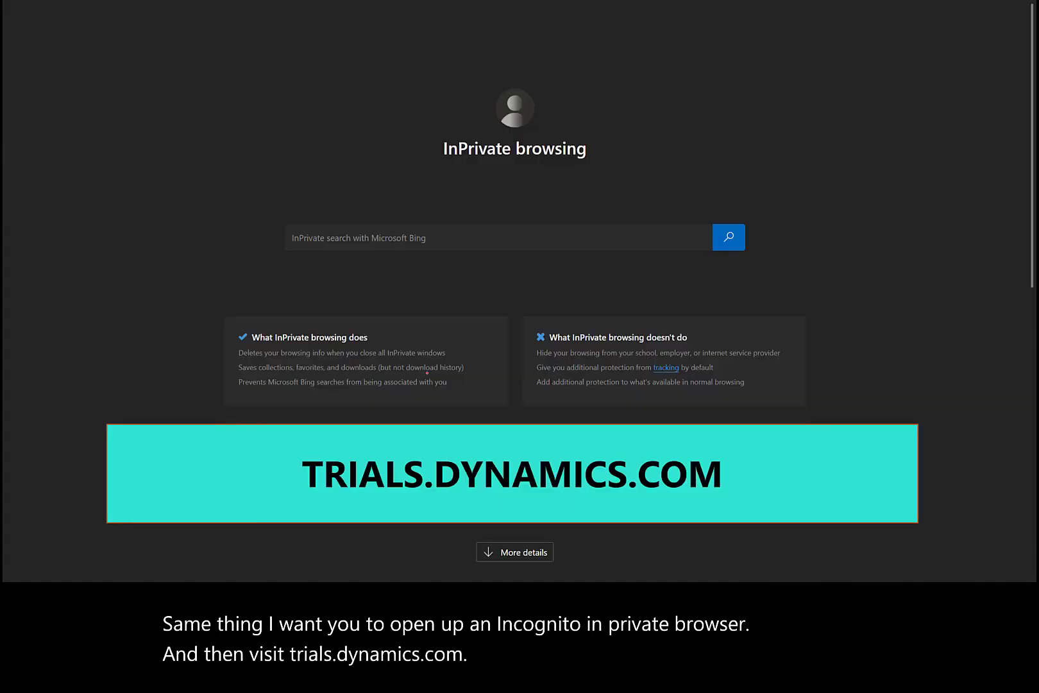
Circle the InPrivate heading and draw an arrow to the trials.dynamics.com address.
{"action": "left_click_drag", "start_coordinate": [608, 92], "coordinate": [582, 160]}
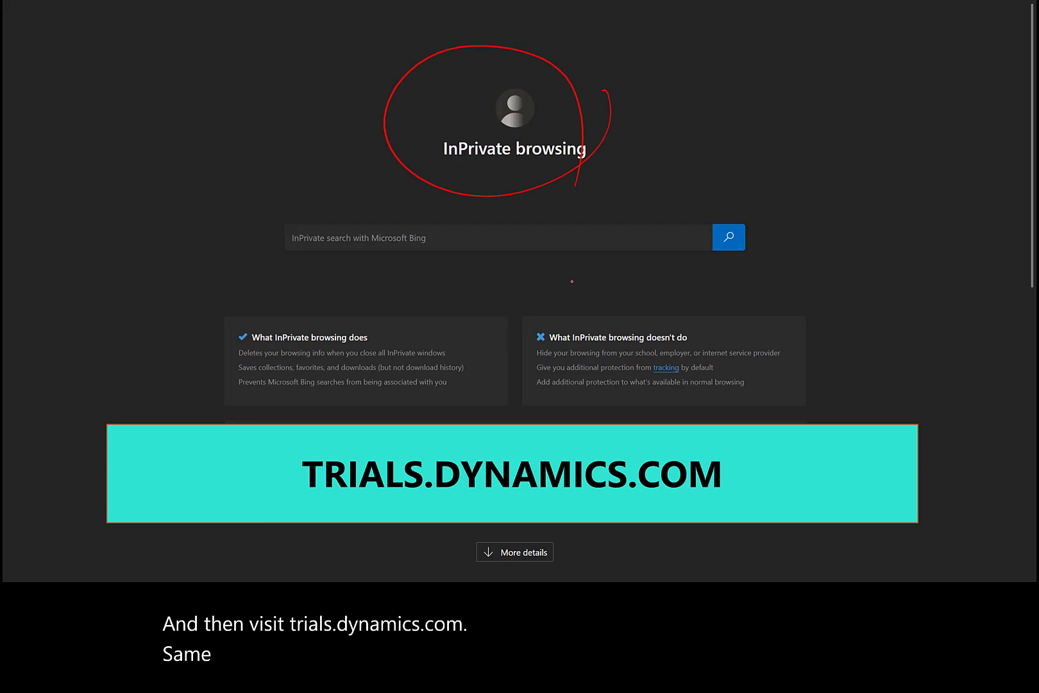
{"action": "left_click_drag", "start_coordinate": [411, 117], "coordinate": [186, 419]}
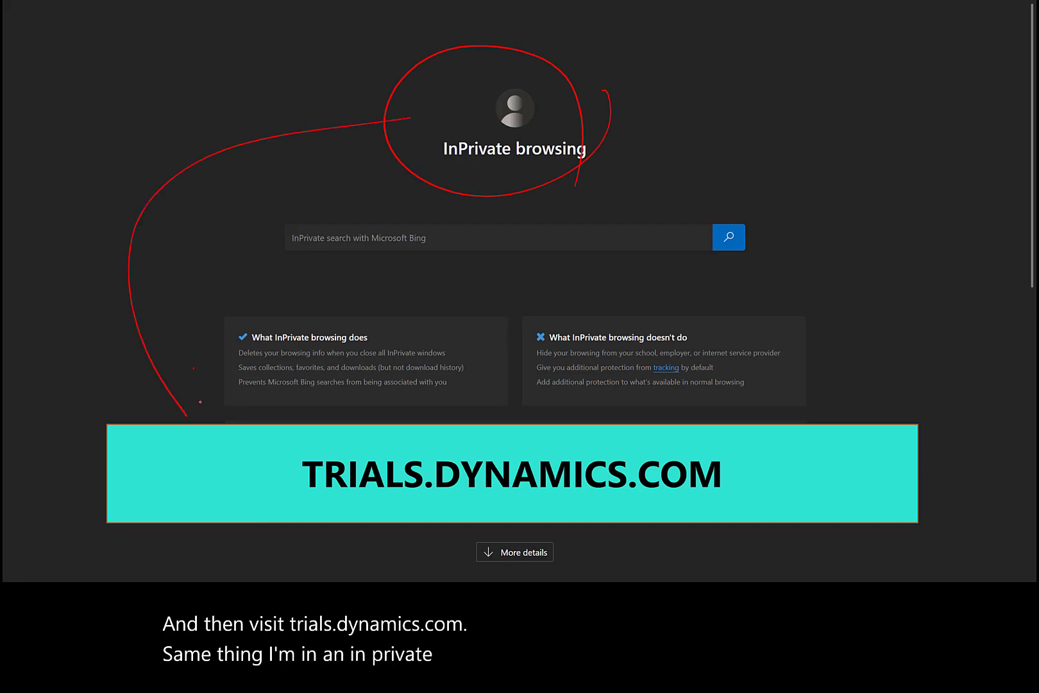
{"action": "left_click_drag", "start_coordinate": [193, 367], "coordinate": [201, 423]}
{"action": "left_click_drag", "start_coordinate": [126, 405], "coordinate": [186, 421]}
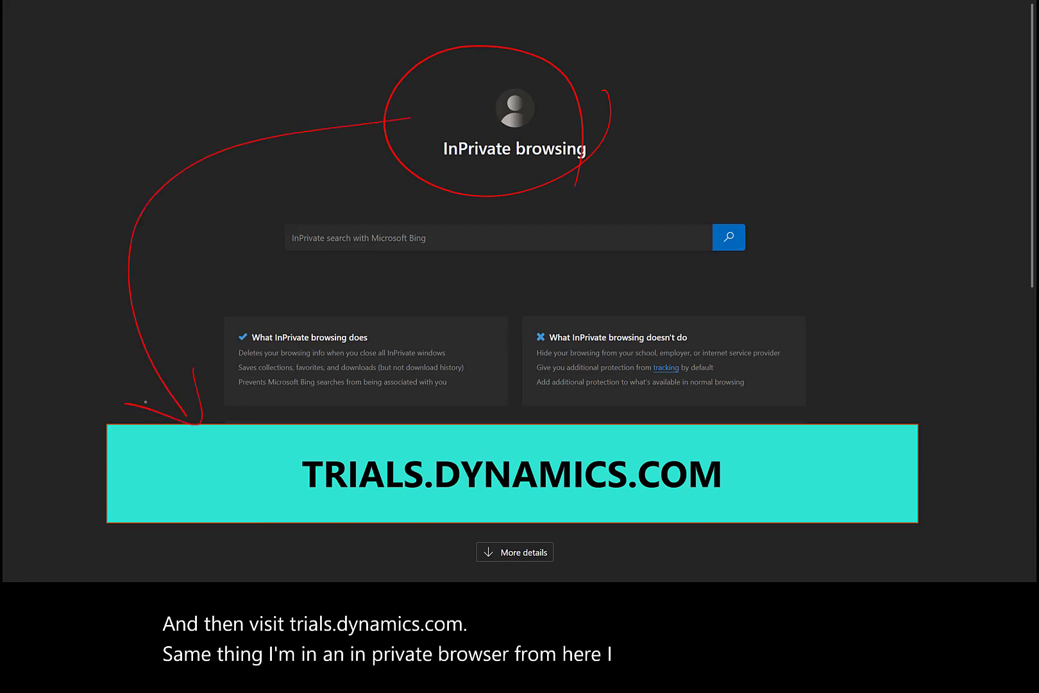